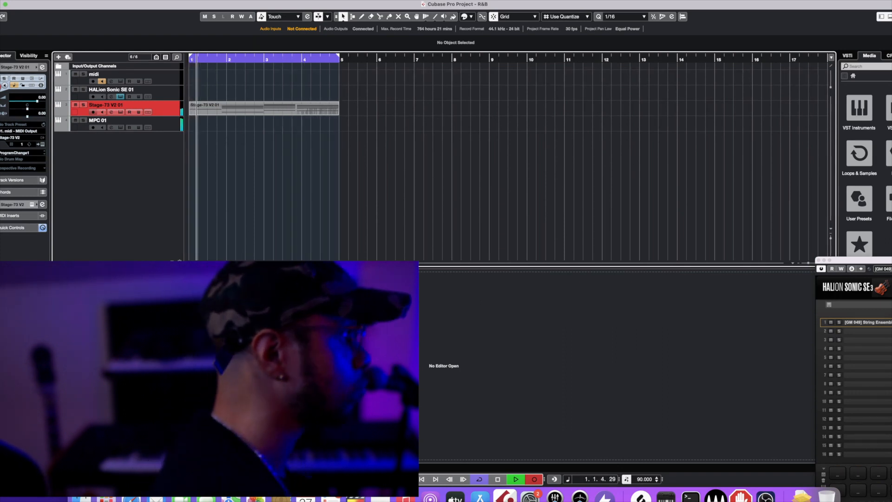
- Finish the loop-recorded Stage-73 V2 takes in bars 1–5 and 5–9, plus the HALion Muted Guitar take in bars 1–5
key(KP_Multiply)
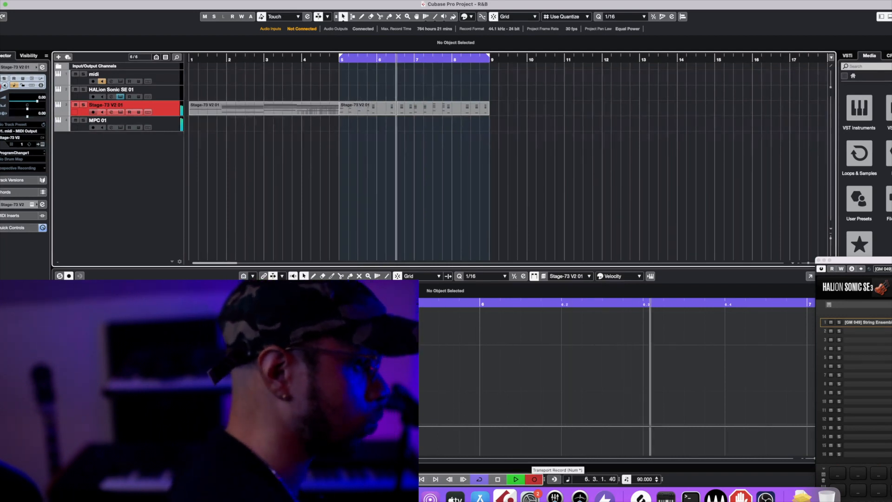
click(534, 479)
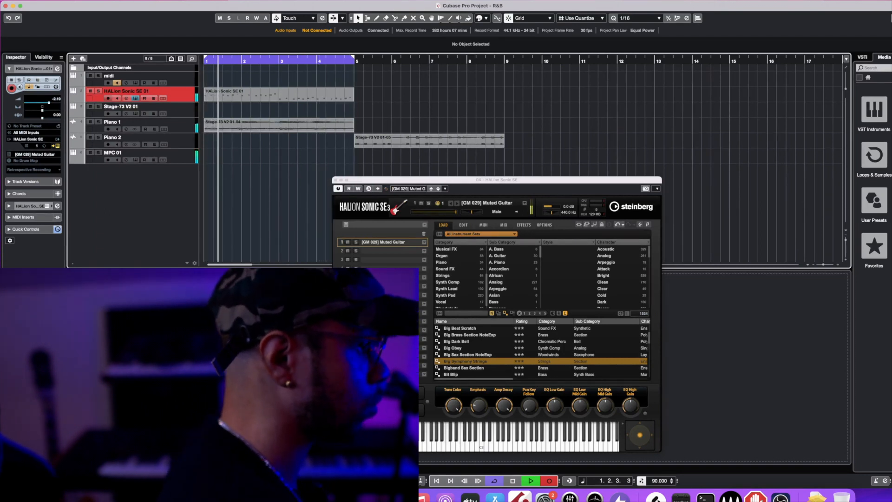
key(KP_Multiply)
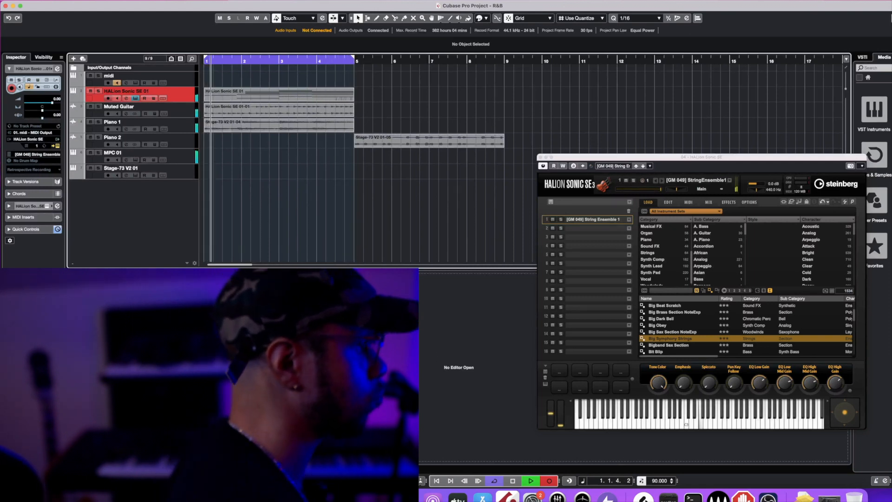
- Finish recording the String Ensemble 1 part over bars 1–5 and open its notes for editing, with the instrument window moved clear
key(KP_Multiply)
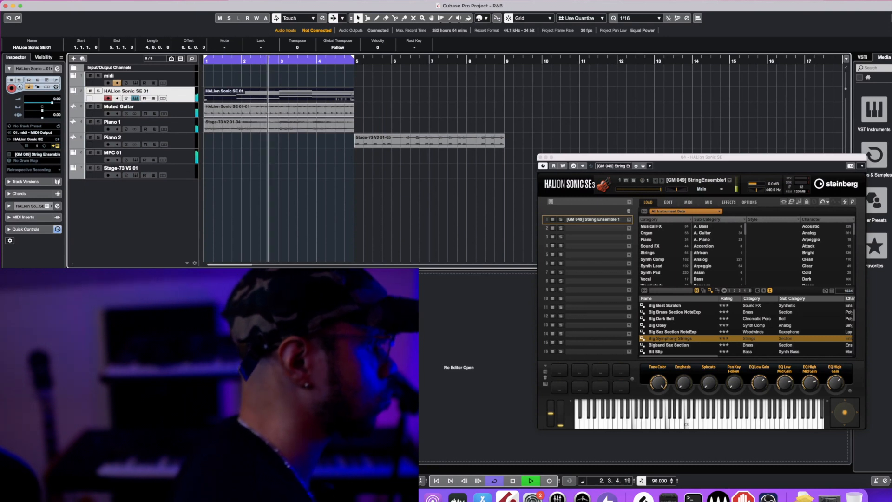
key(Return)
drag(651, 157, 799, 26)
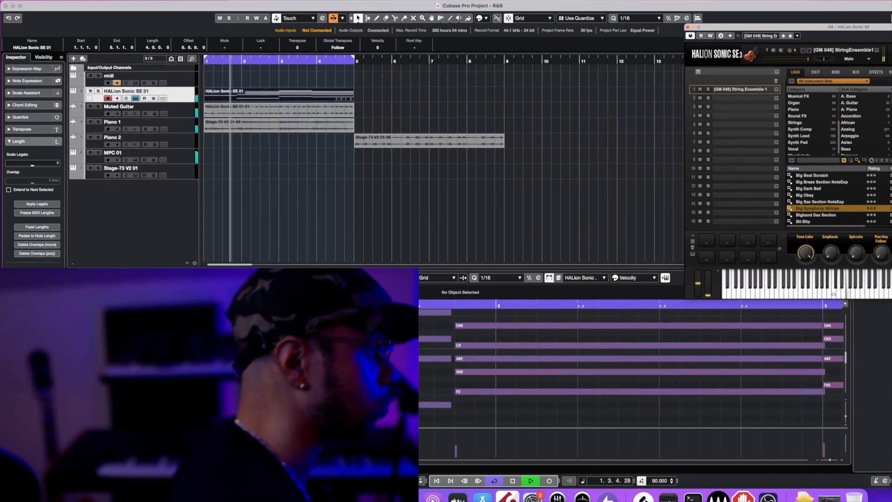
- Select the Muted Guitar track, cycle bars 1–9, and play the arrangement from the start to review the layered parts
click(139, 107)
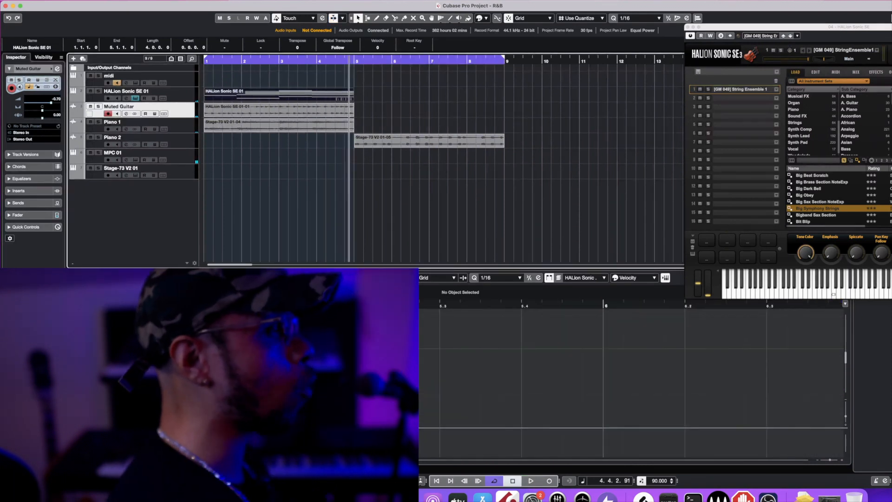
drag(461, 61, 204, 61)
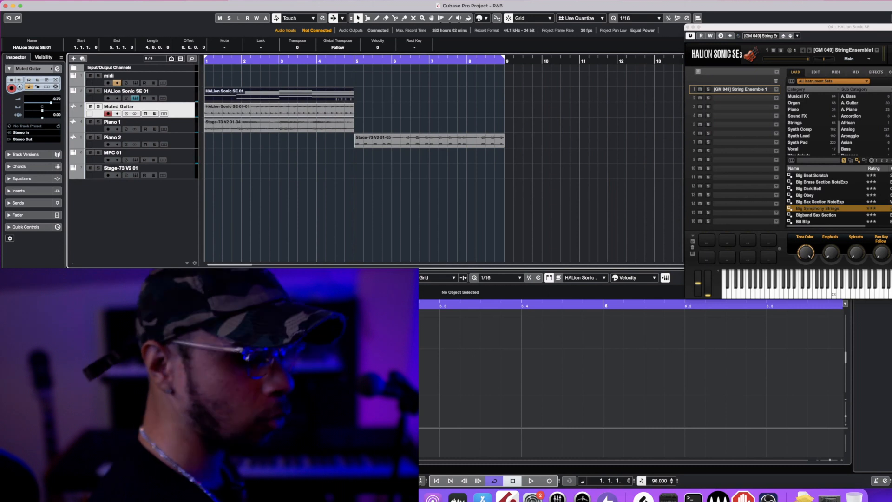
key(space)
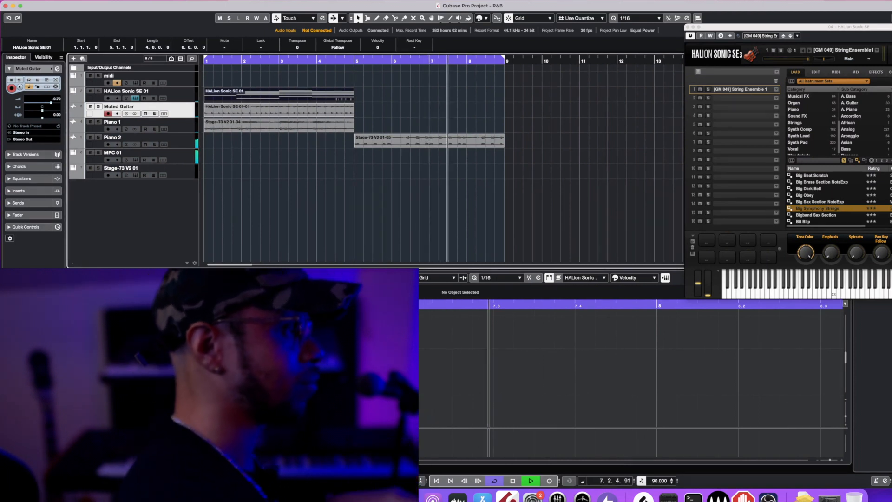
key(space)
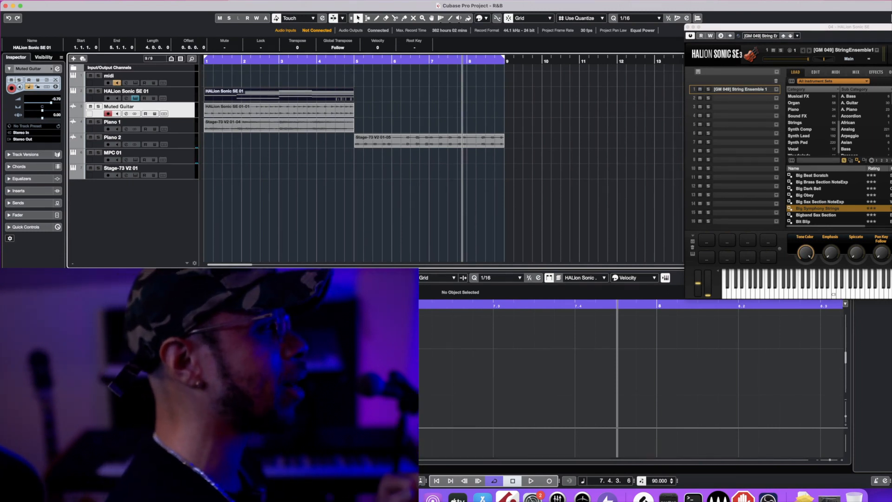
key(KP_Decimal)
key(space)
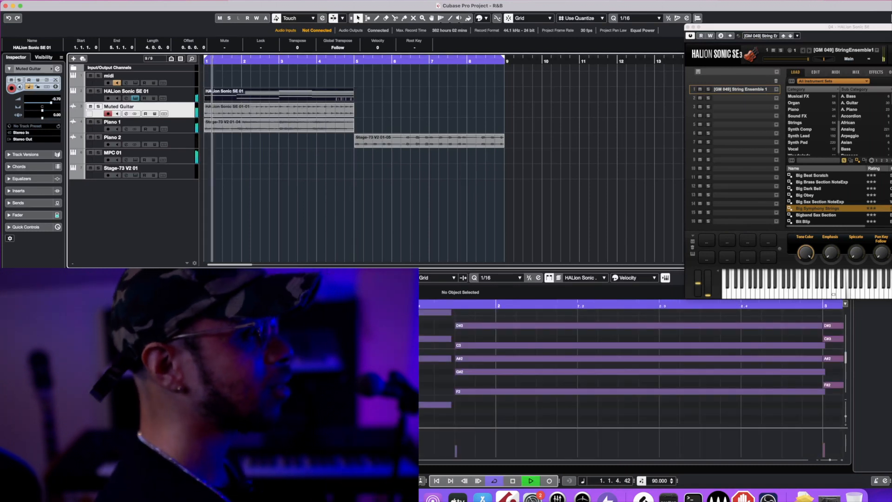
key(space)
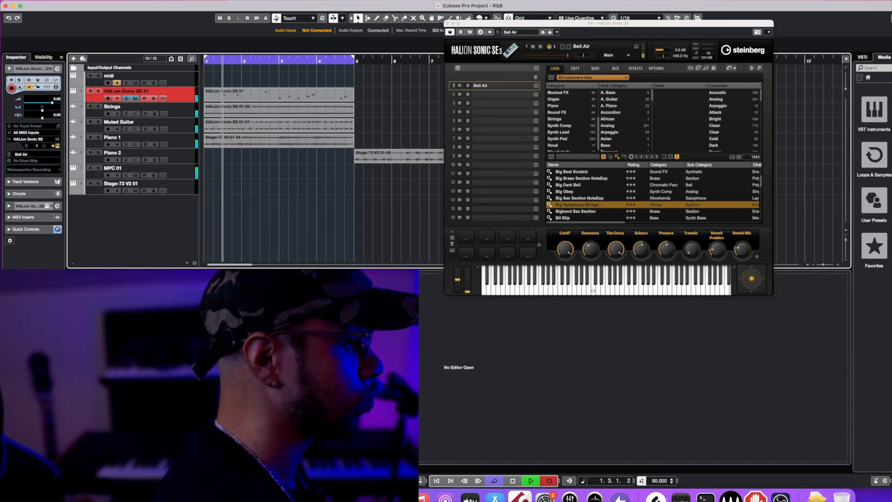
- Finish recording the Bell Air bells and the Solid Pick Bass part over bars 1–5, ending with playback stopped
key(KP_Multiply)
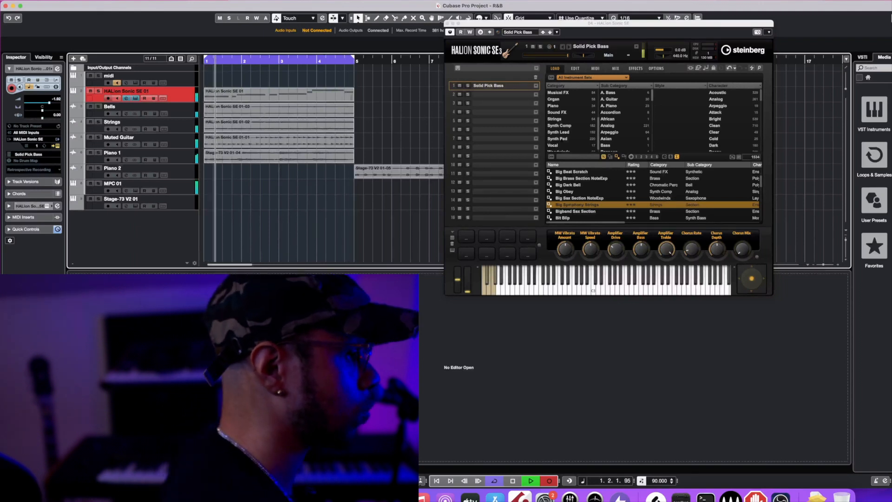
key(KP_Multiply)
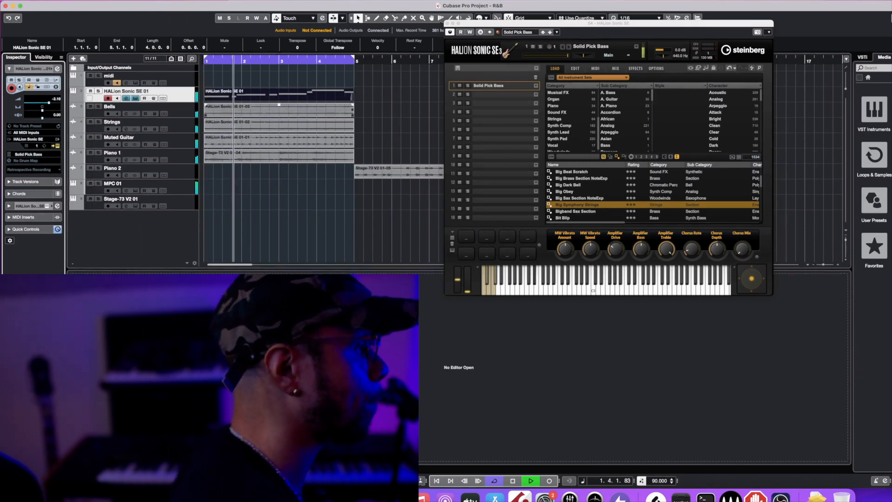
key(space)
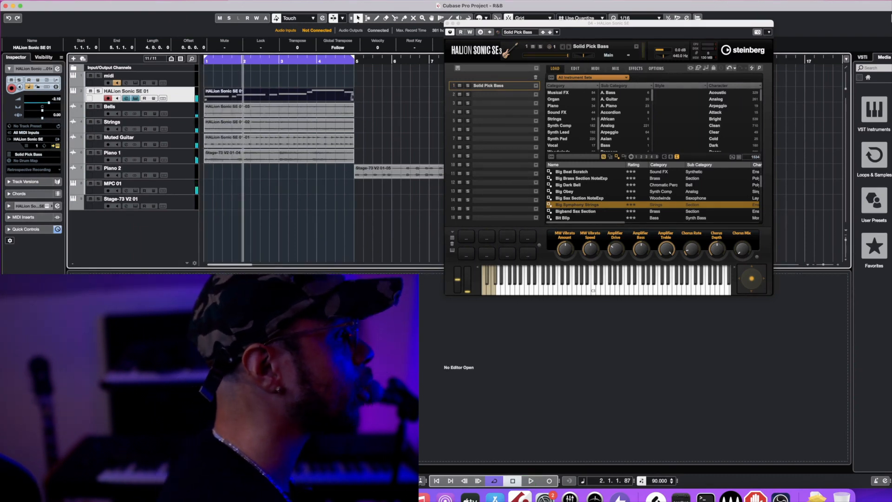
- Open the bass part in the note editor, check its notes through to bar 5, and play it back
key(Return)
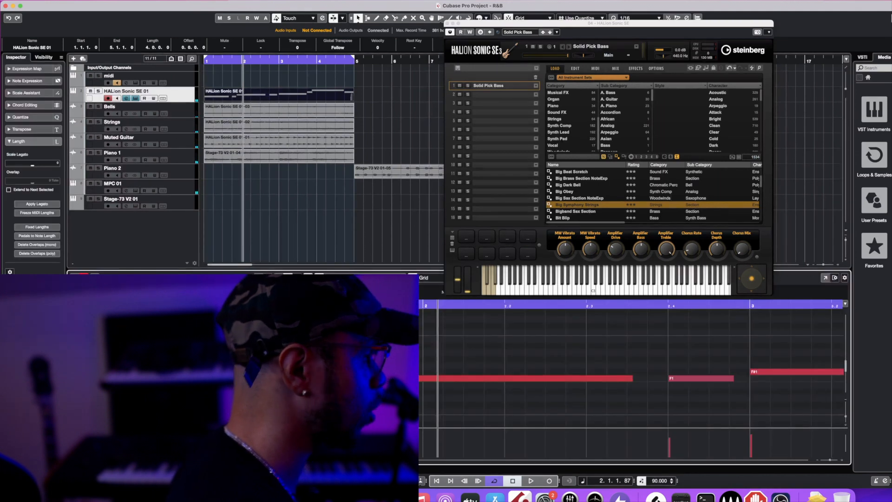
scroll(632, 372, right, 10)
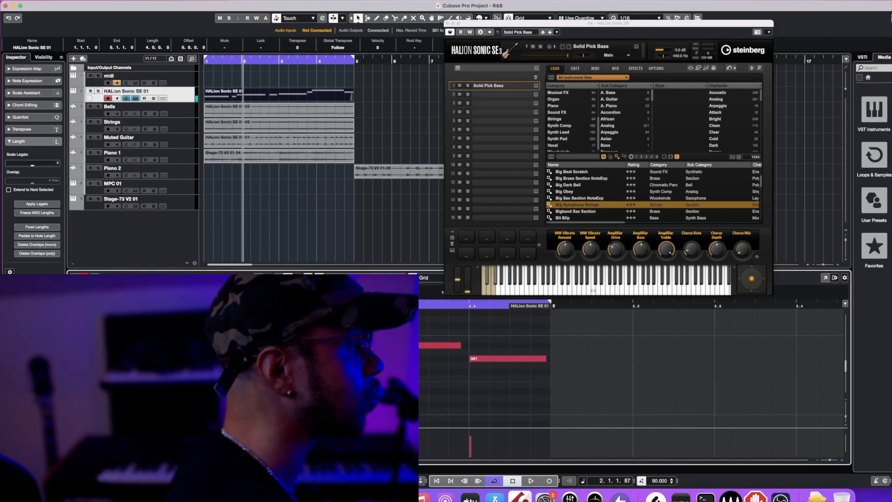
click(343, 62)
key(space)
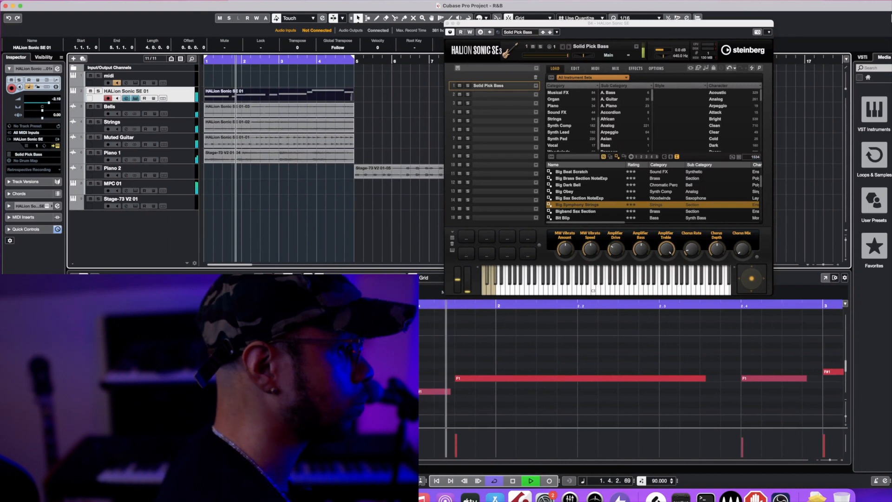
scroll(461, 372, right, 6)
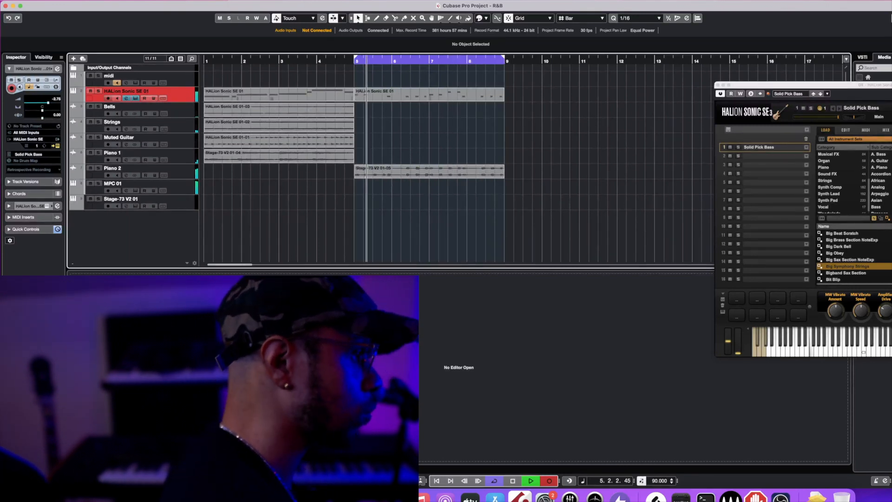
- Finish recording the Solid Pick Bass part over bars 5–9 and the DX7 V Neverending Circle part over bars 1–5
key(KP_Multiply)
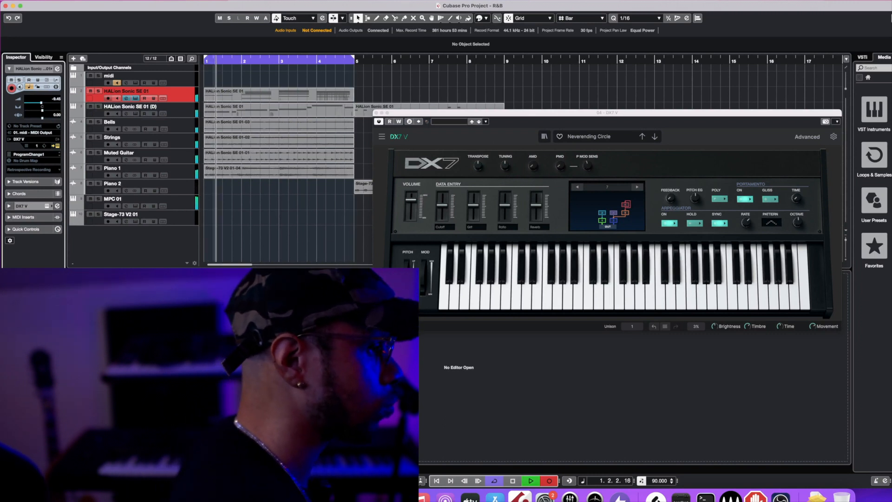
key(KP_Multiply)
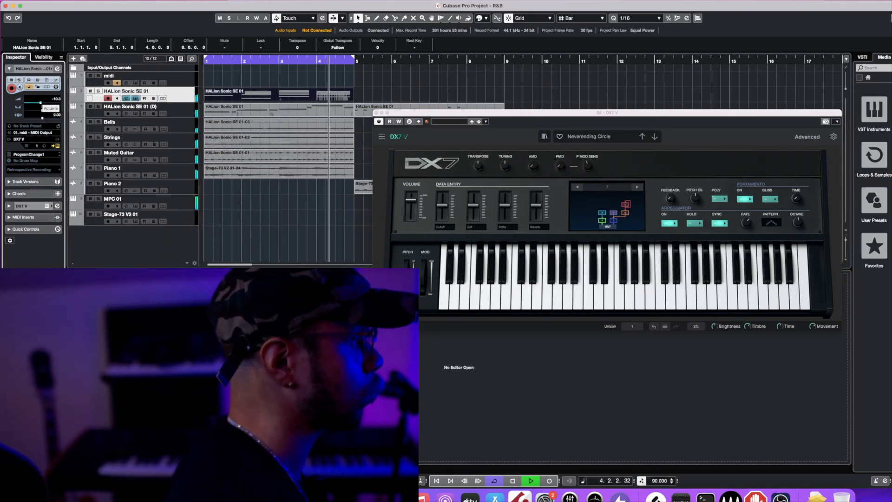
key(space)
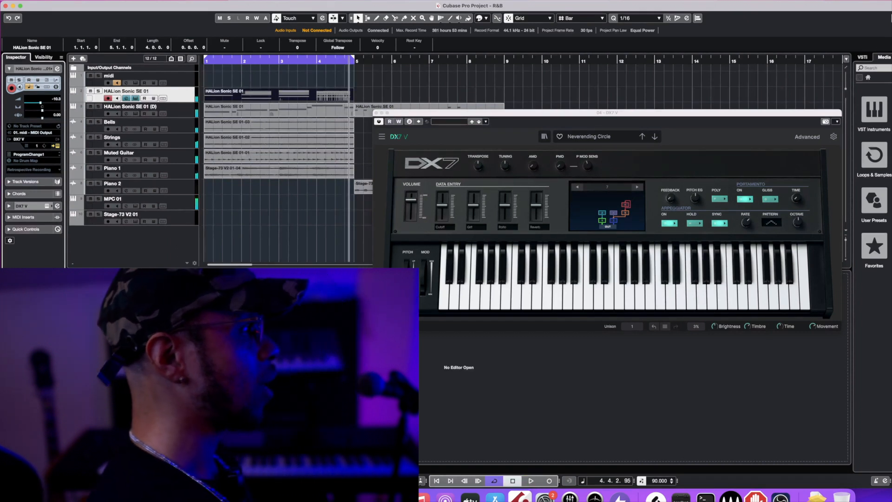
- Solo the DX7 V track, listen to its part alone from bar 1, and release the solo
click(99, 91)
click(206, 62)
key(space)
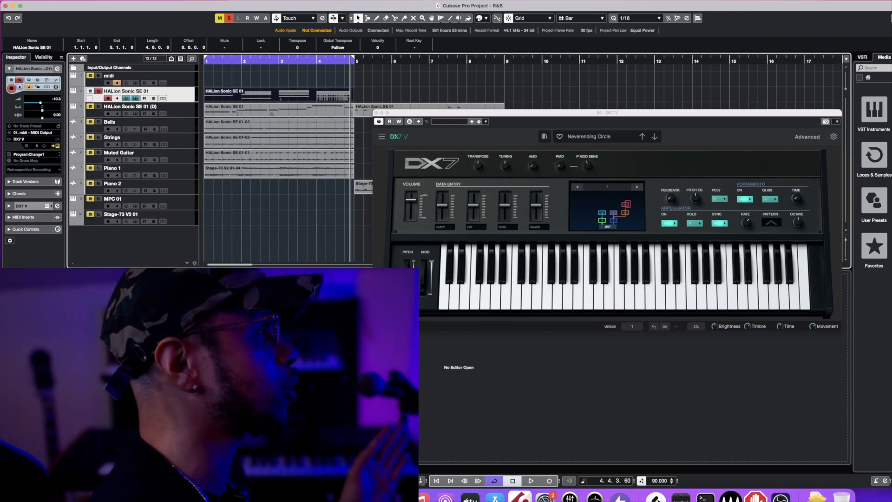
key(s)
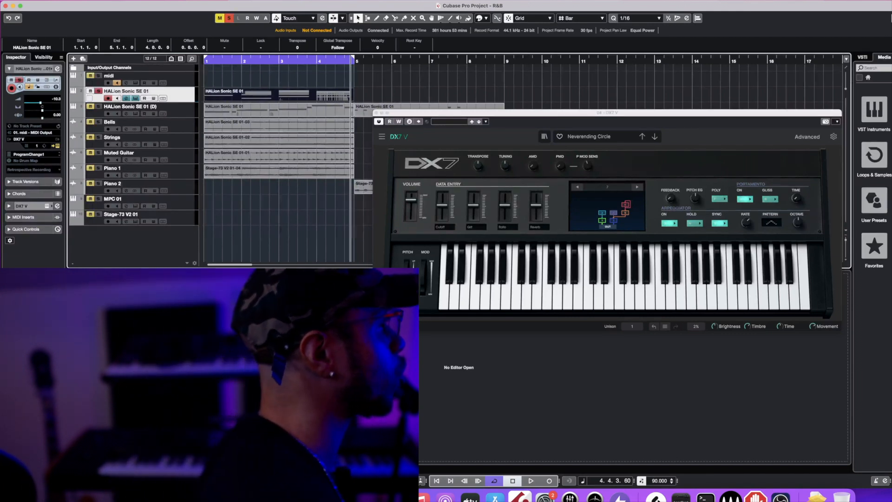
- Render the DX7 V part in place to audio with the current settings
click(60, 1)
mouse_move(107, 75)
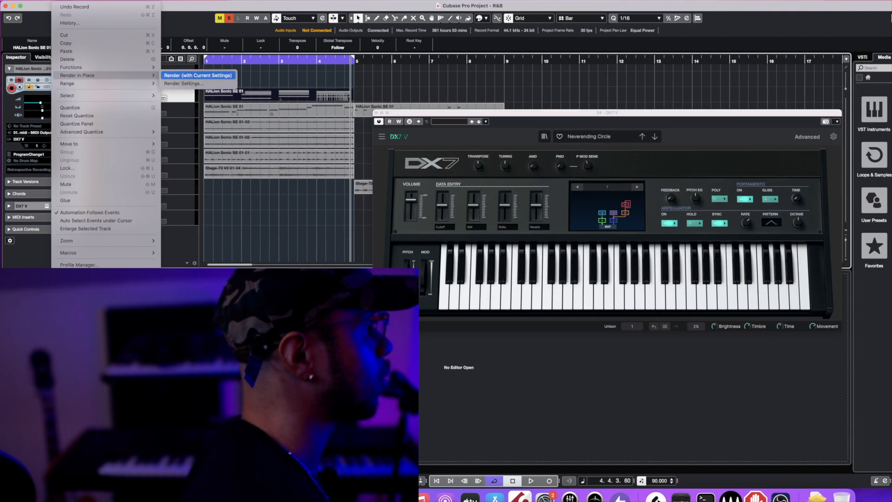
click(198, 76)
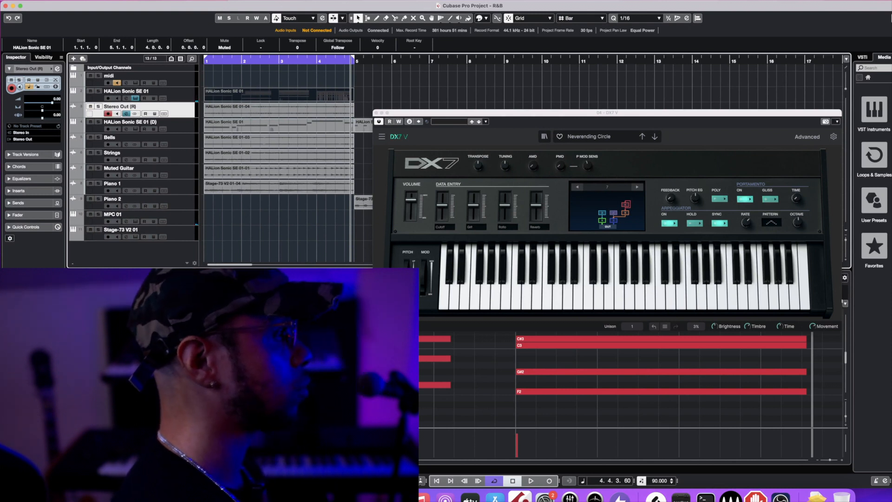
- Delete the muted original MIDI part and rename the rendered audio track Arp
key(Delete)
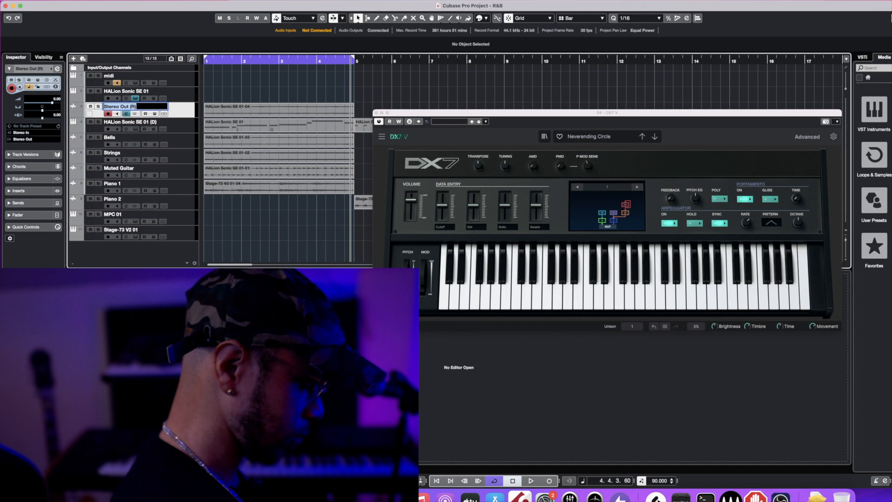
key(BackSpace)
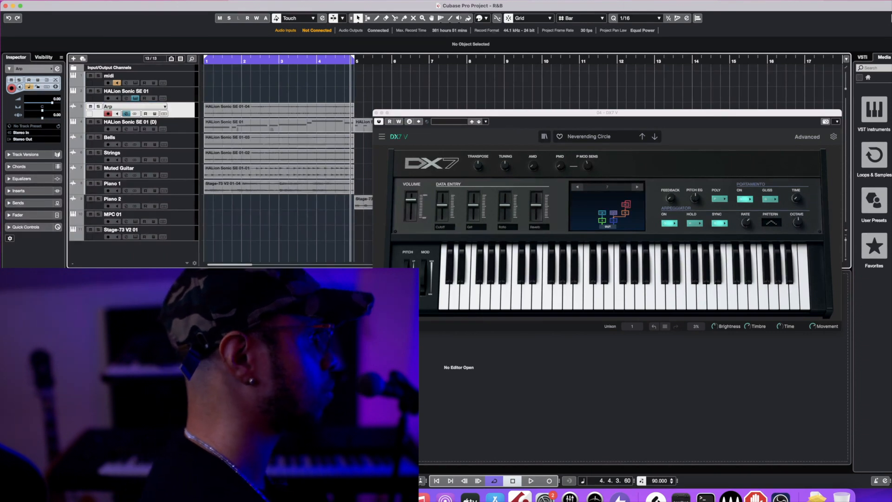
- Record a DX7 V Ball Bells part over bars 5–9, and move the synth window fully into view
key(space)
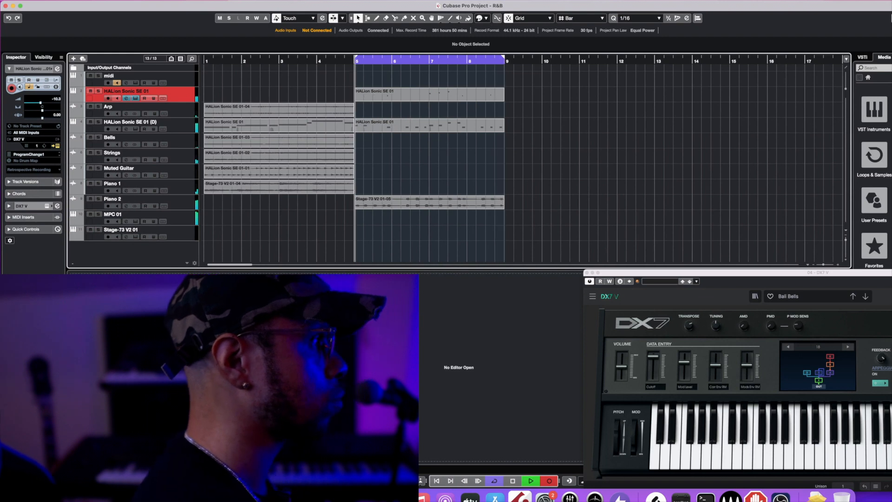
click(549, 481)
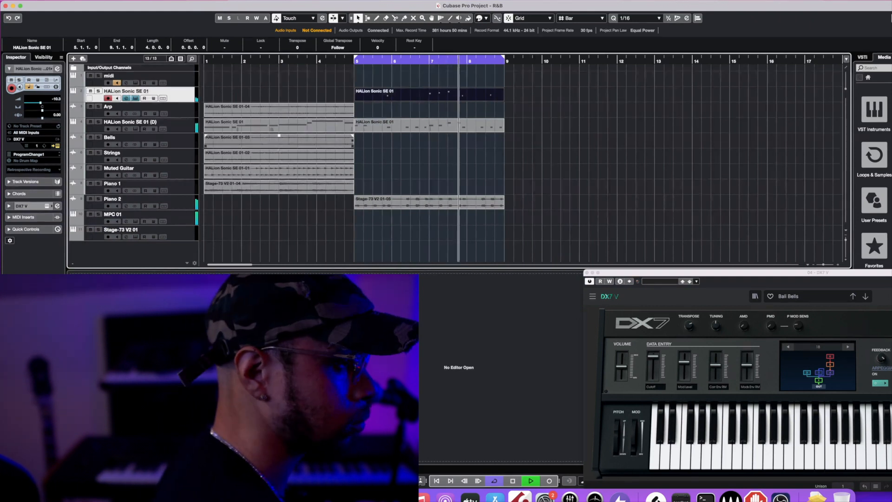
drag(674, 273, 525, 126)
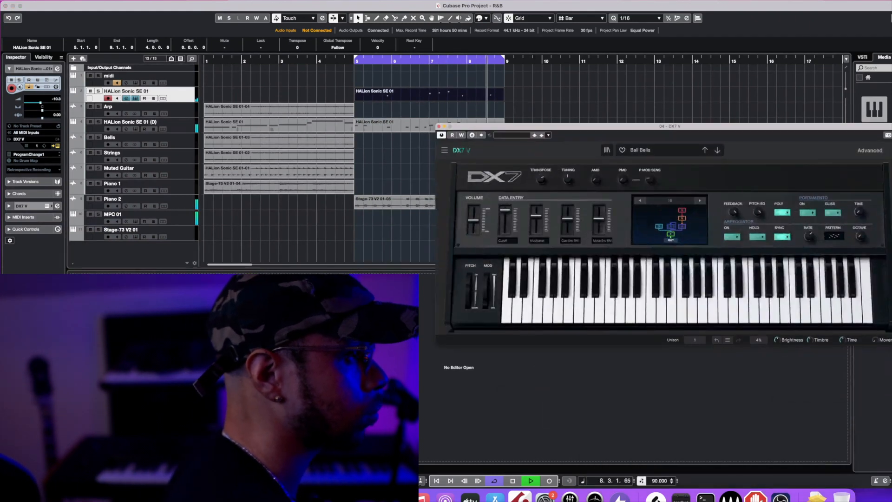